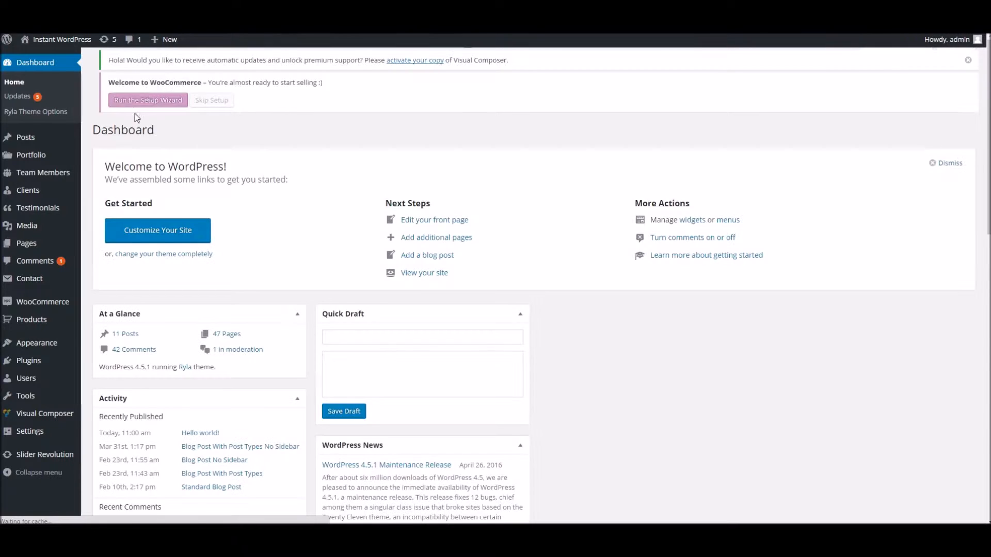
Open the theme customizer and review its Import Demo Data and Site Identity settings.
mouse_move(80, 341)
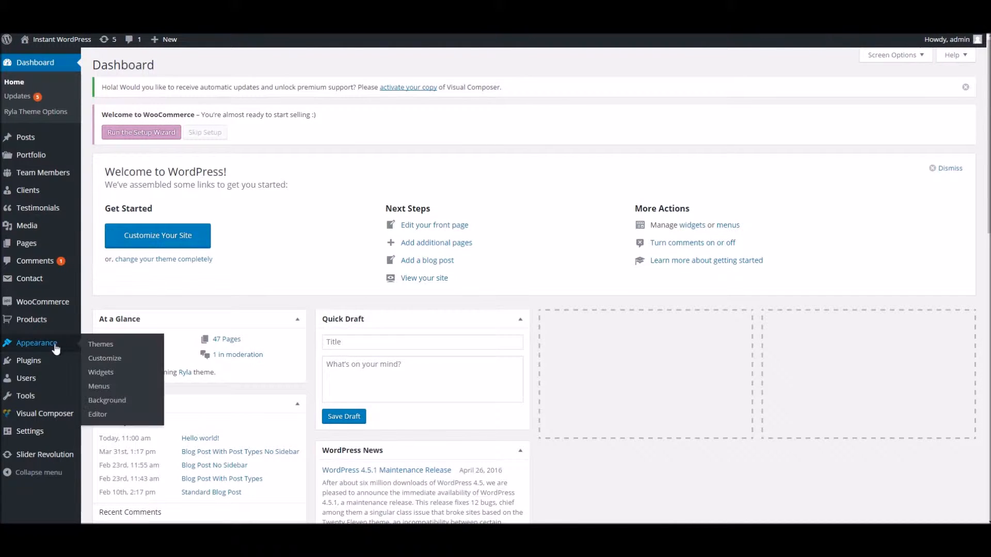
click(130, 392)
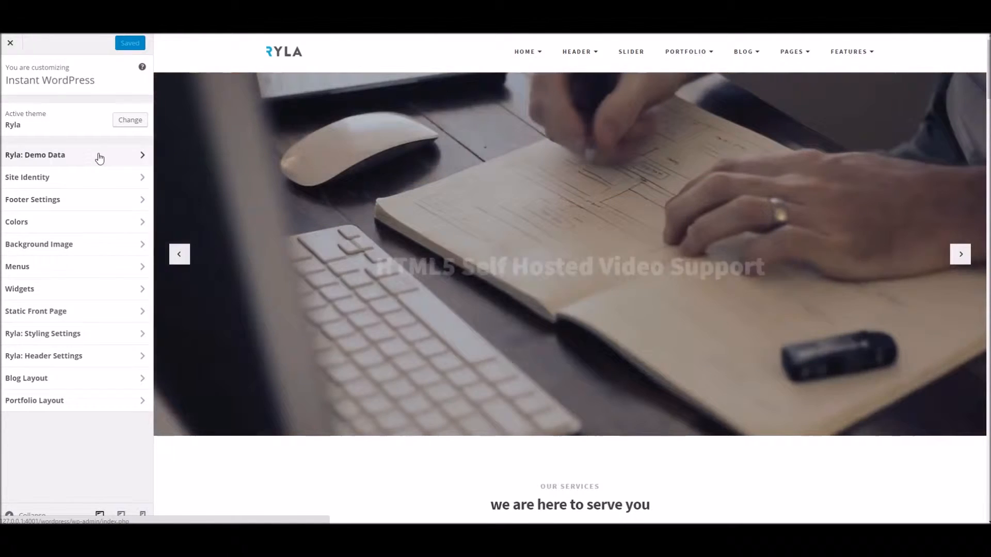
click(98, 156)
click(31, 110)
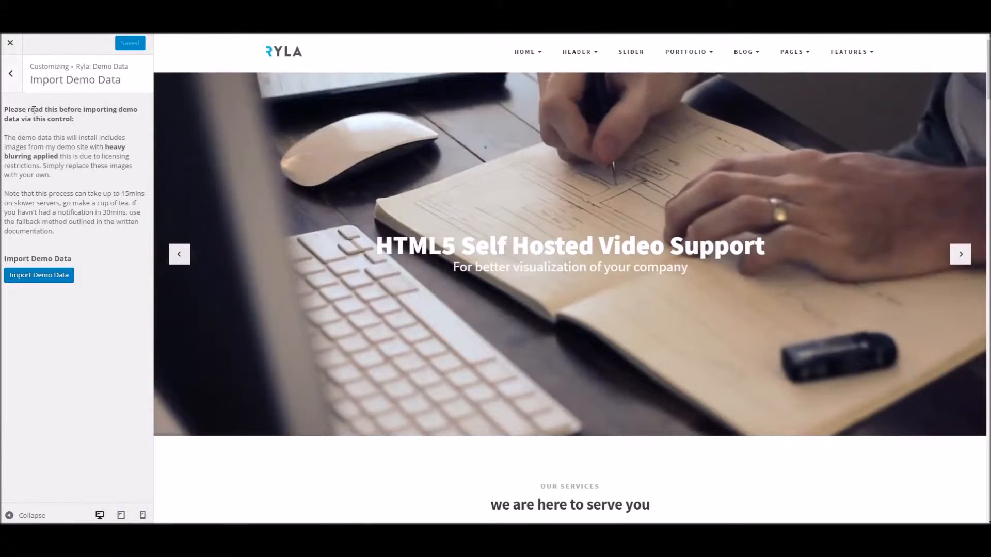
click(15, 78)
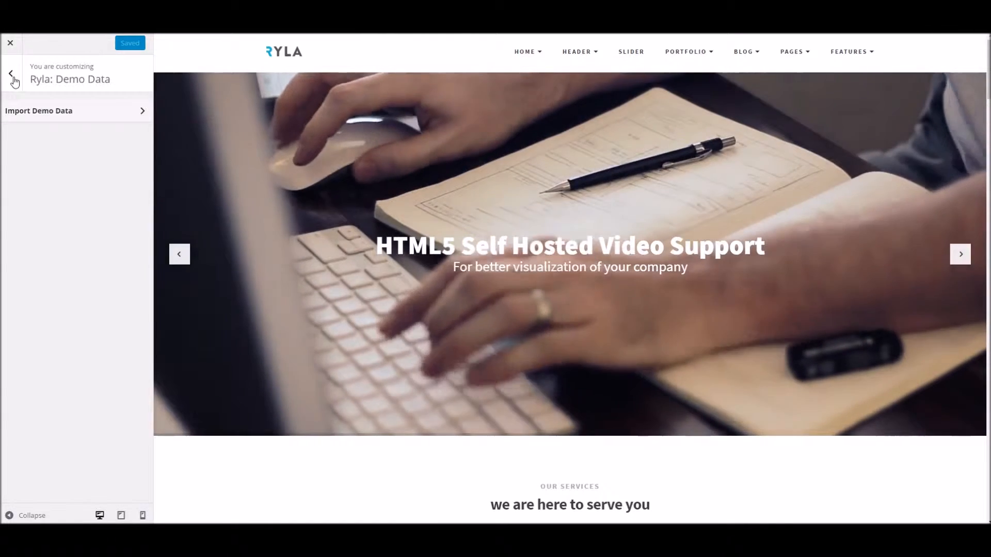
click(15, 80)
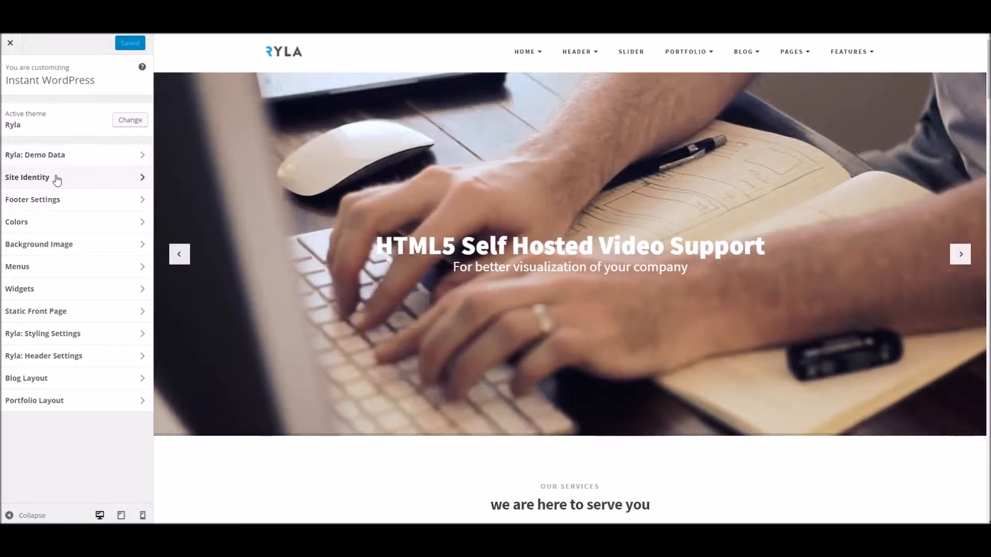
click(57, 178)
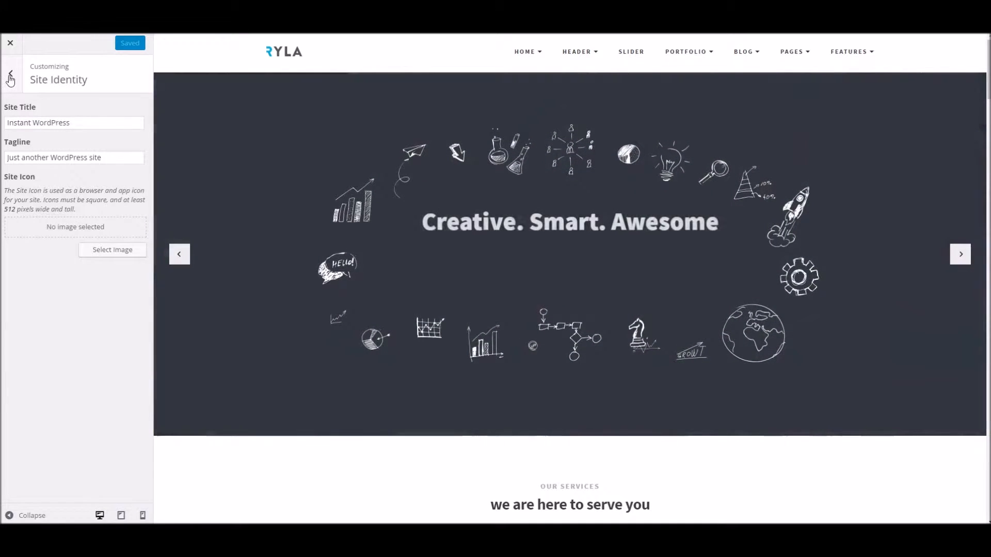
click(10, 78)
Replace the copyright message in the Footer Settings with "Hello".
click(73, 198)
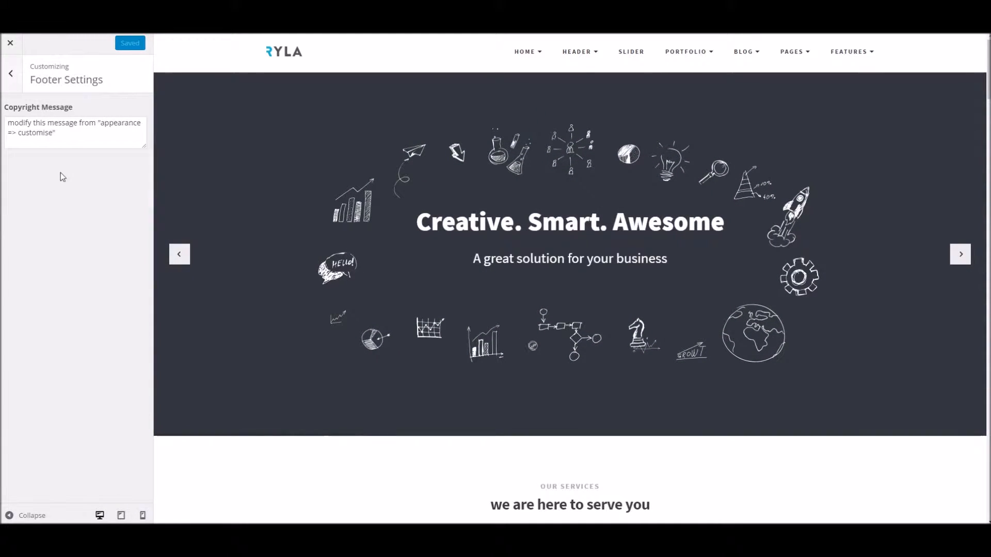
scroll(468, 318, down, 20)
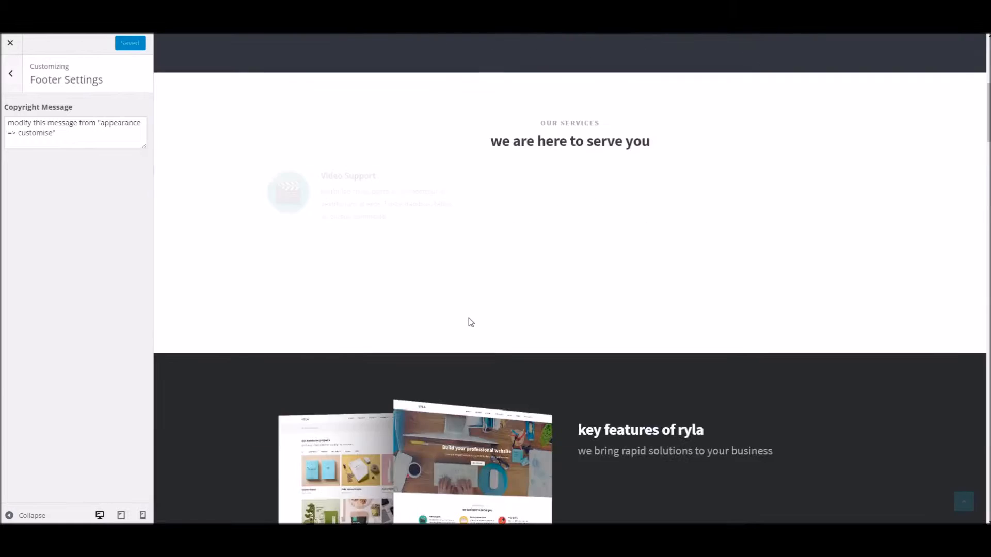
scroll(486, 343, down, 10)
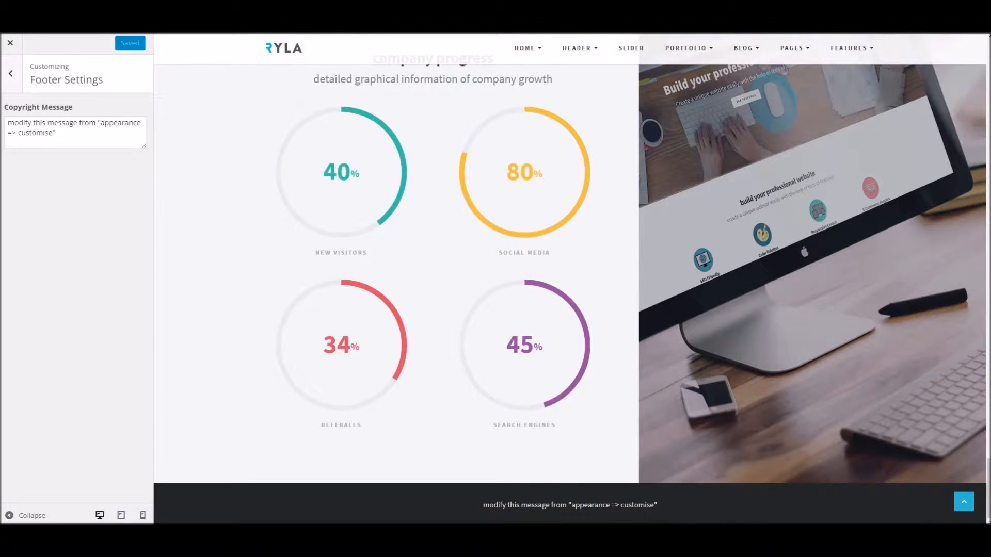
triple_click(64, 129)
text(Hello)
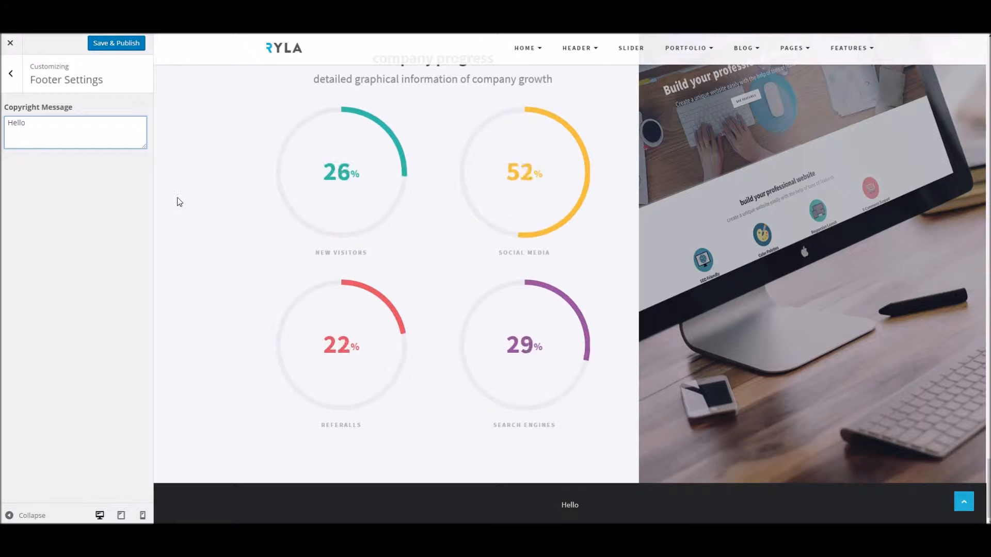
click(10, 73)
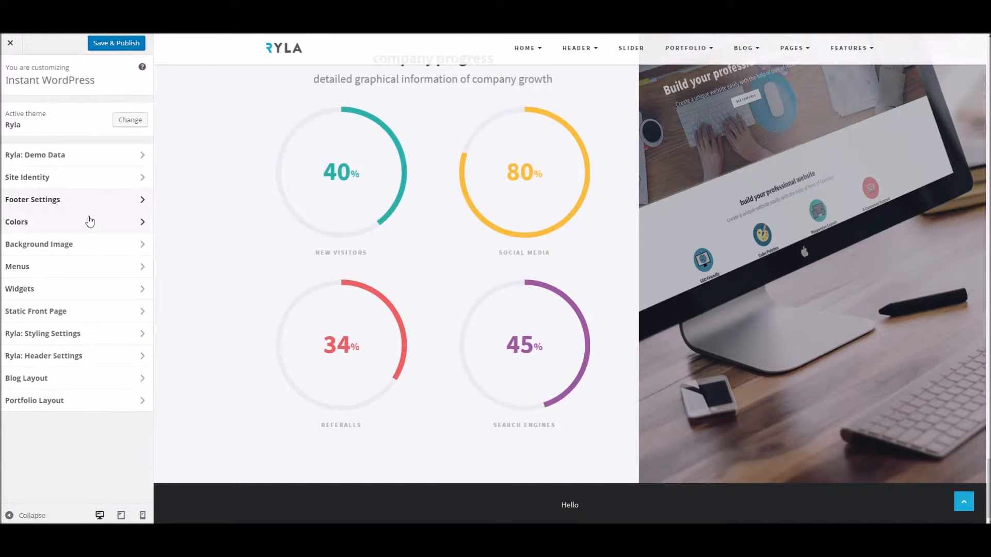
Change the site's Highlight Colour to pink in the Colors settings.
click(89, 218)
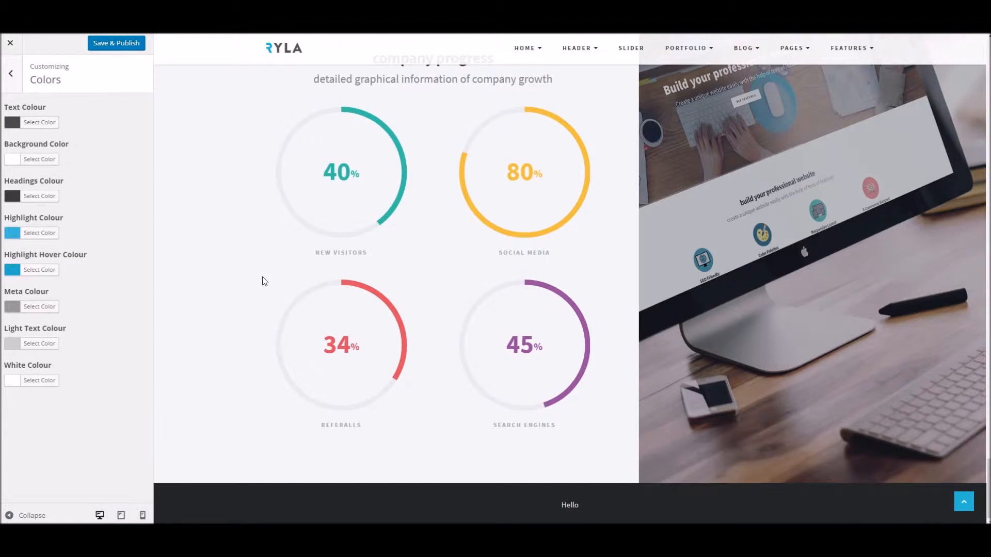
scroll(280, 262, up, 10)
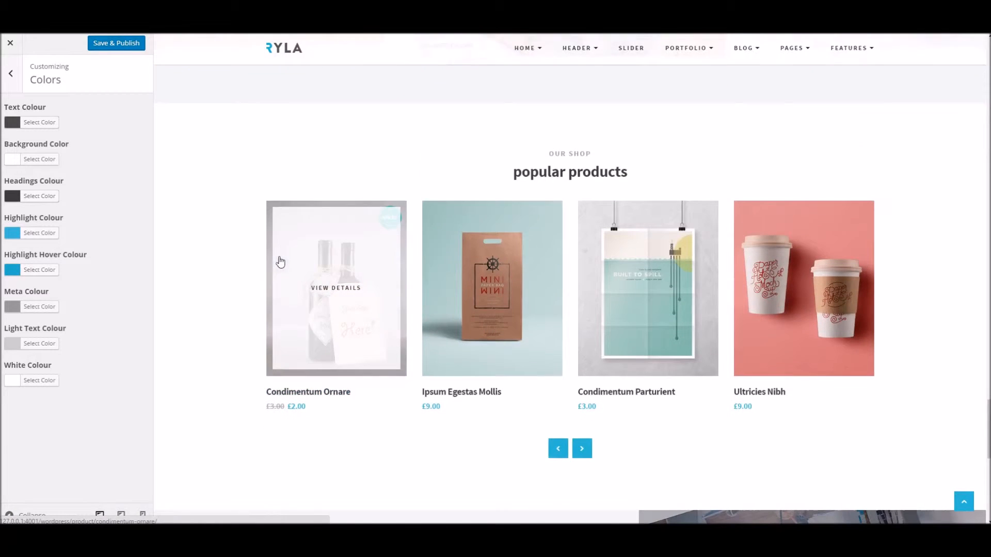
scroll(280, 262, down, 2)
click(39, 233)
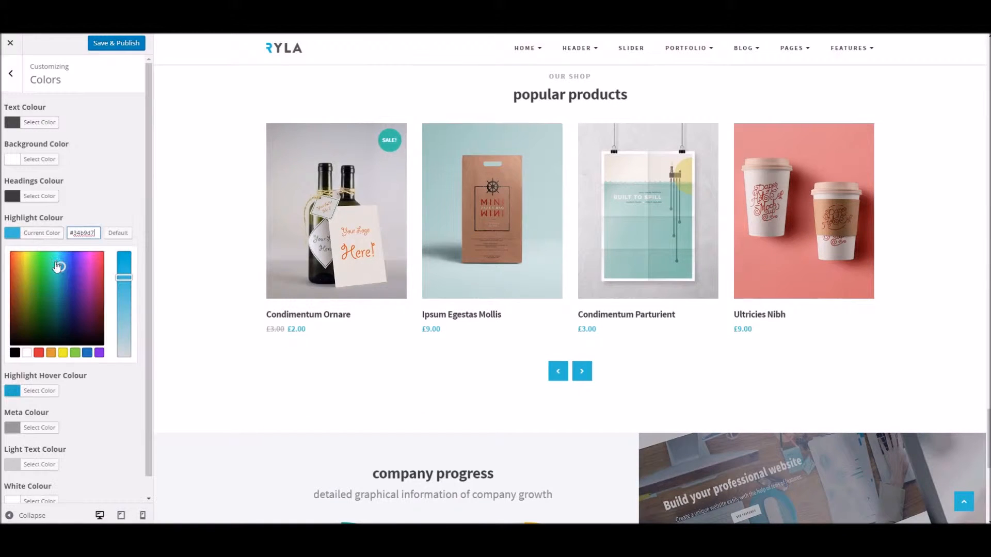
click(82, 257)
Set the Highlight Hover Colour to the preset green #81d742 and leave the Colors settings.
click(49, 391)
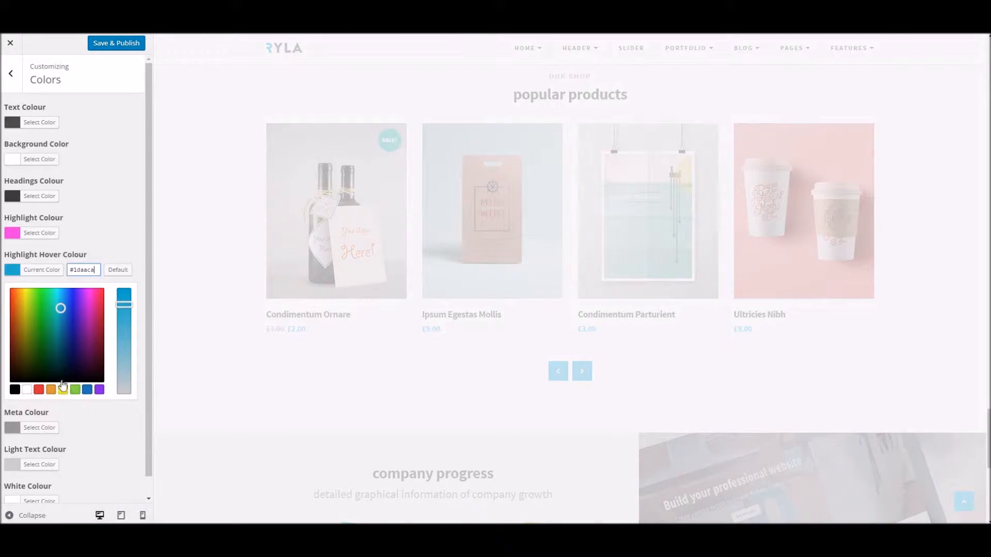
click(75, 390)
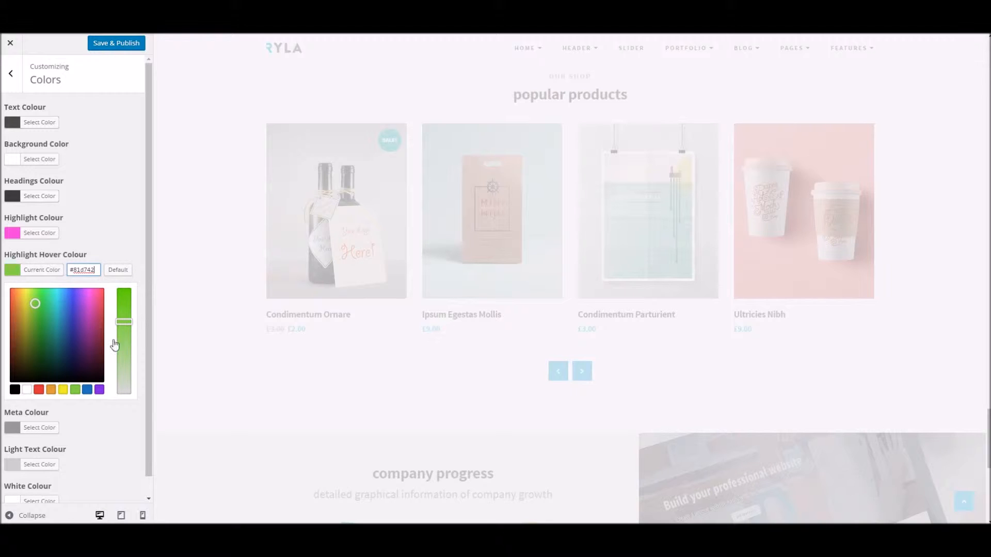
click(11, 75)
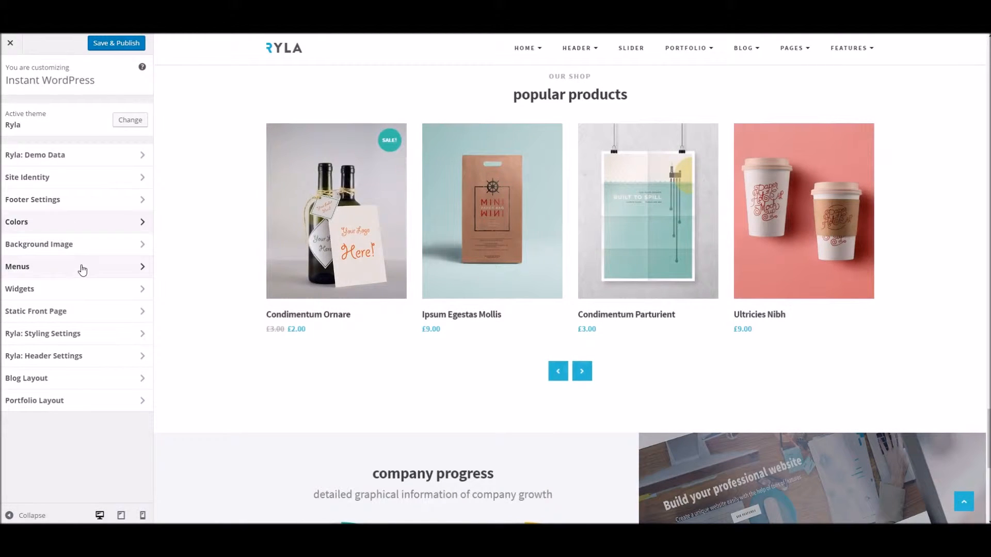
Review the Background Image and Menus settings in the customizer.
click(79, 254)
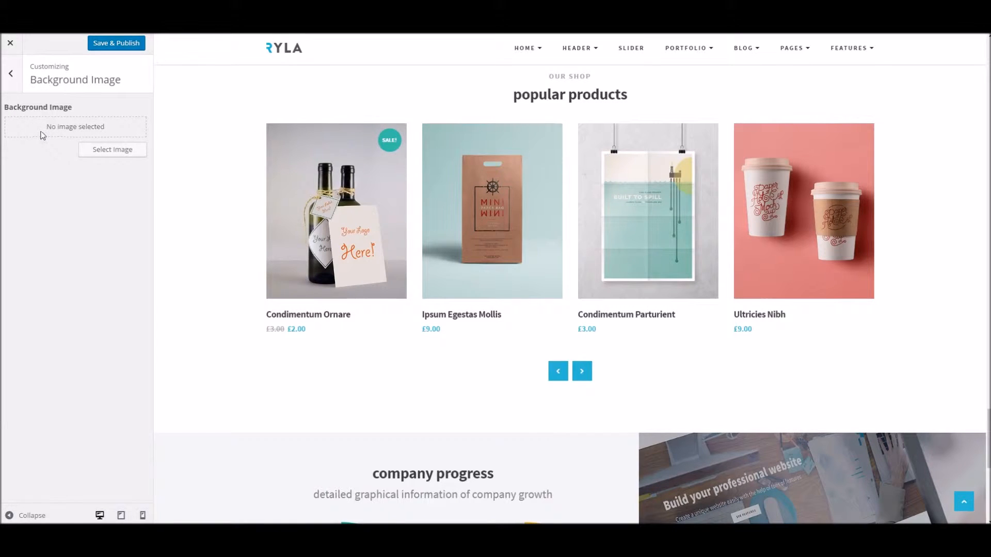
scroll(222, 305, down, 8)
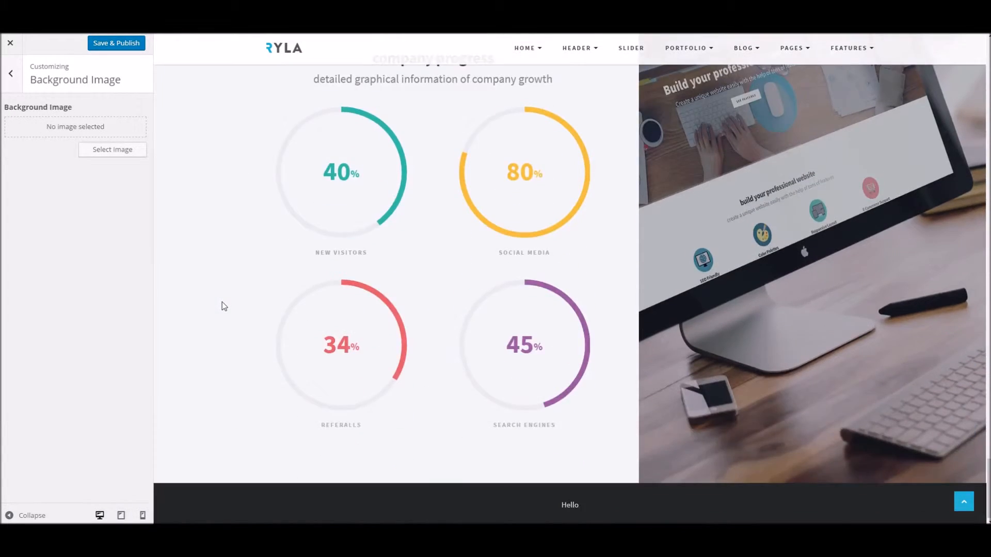
scroll(222, 305, up, 5)
scroll(223, 306, up, 4)
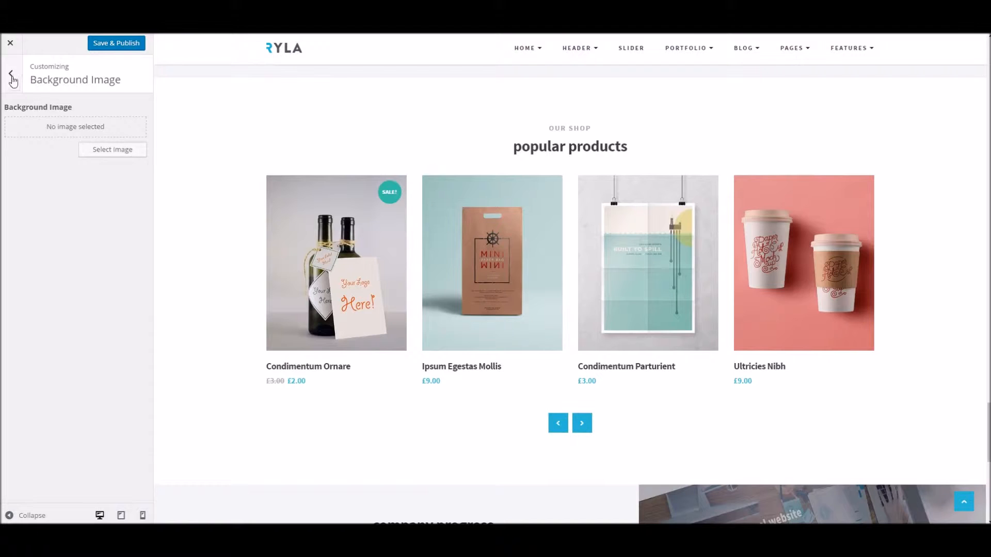
click(11, 75)
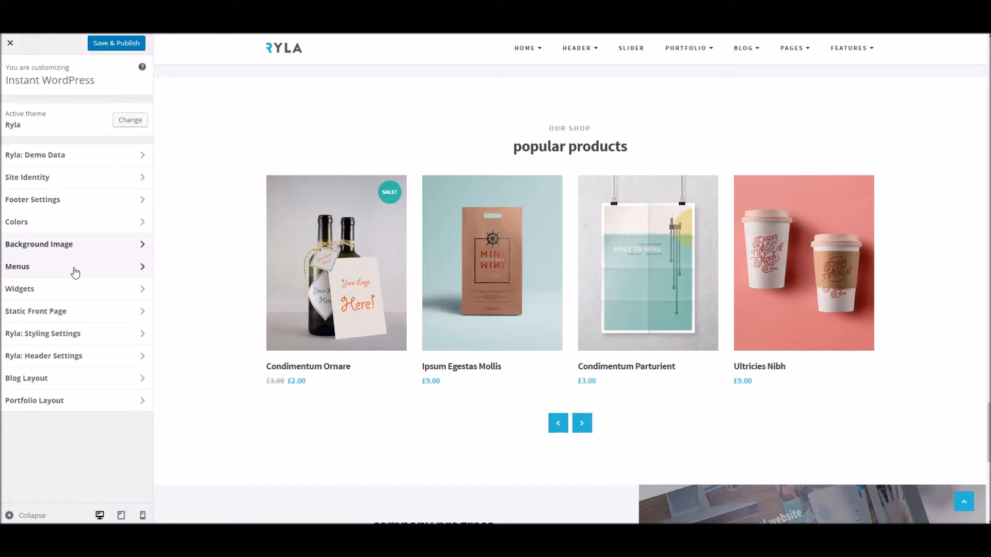
click(74, 272)
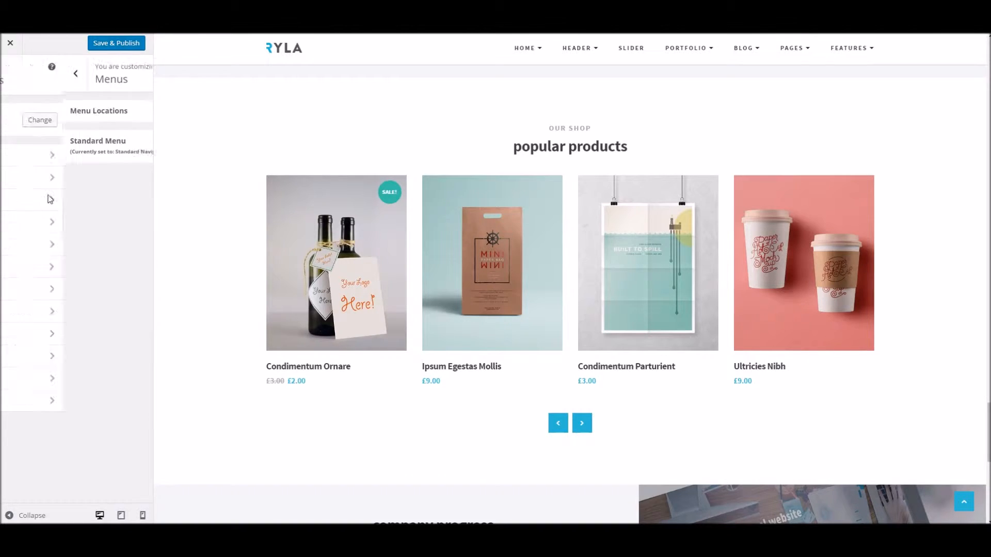
click(11, 73)
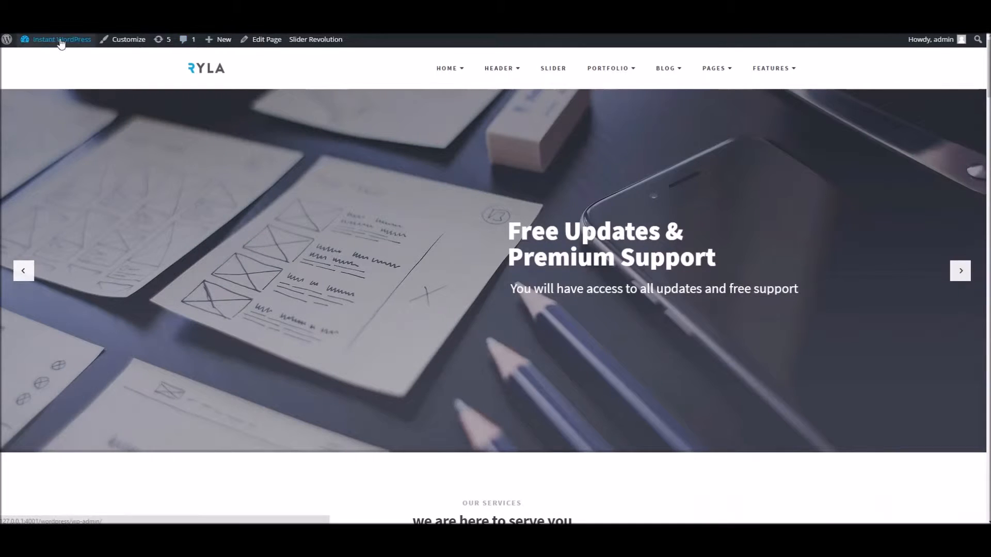
View the Widgets management page from the live site's admin shortcuts and return to the site.
mouse_move(46, 41)
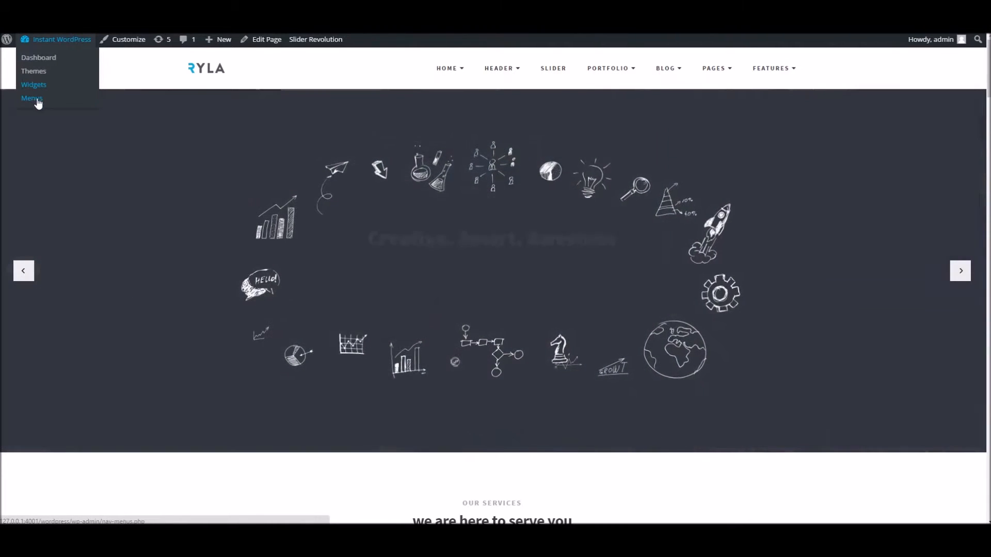
click(36, 100)
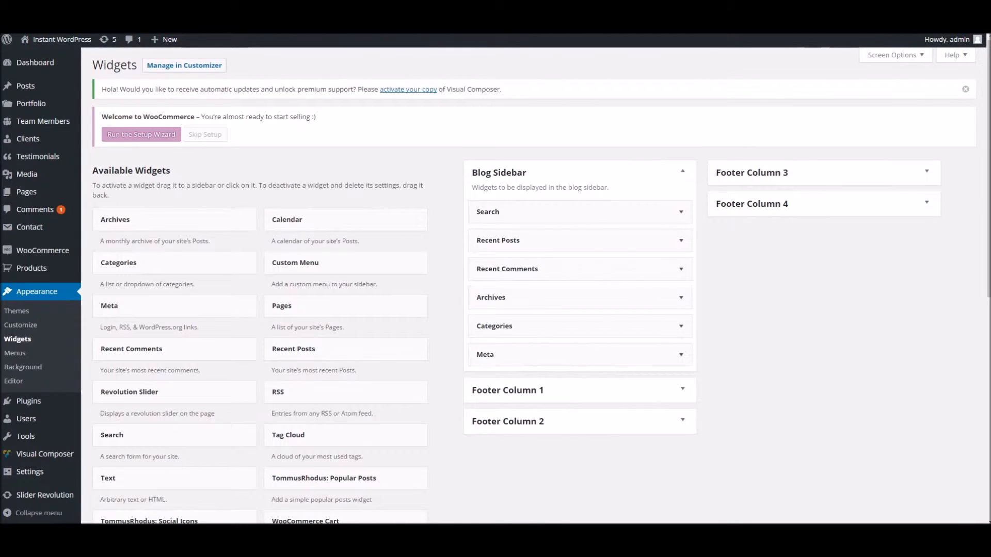
mouse_move(57, 39)
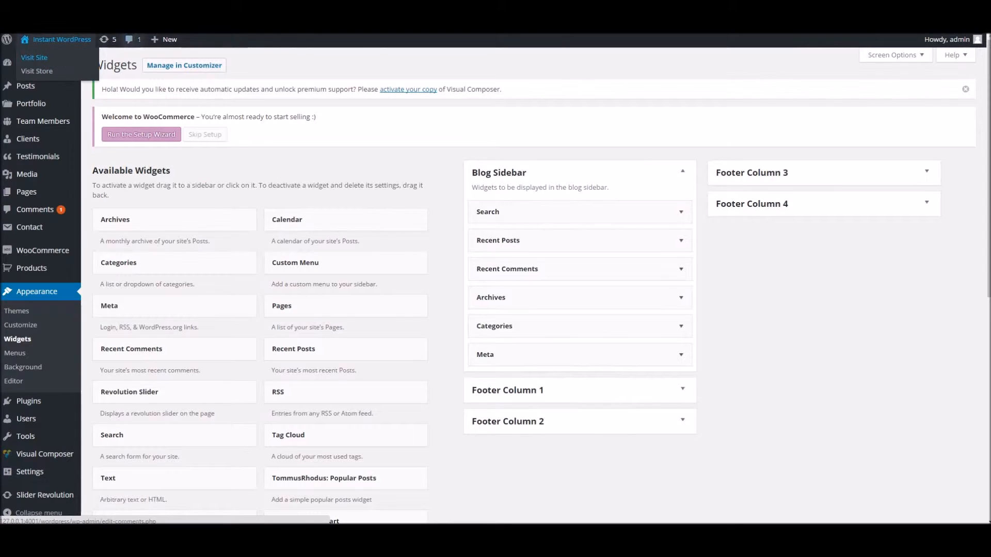
click(64, 59)
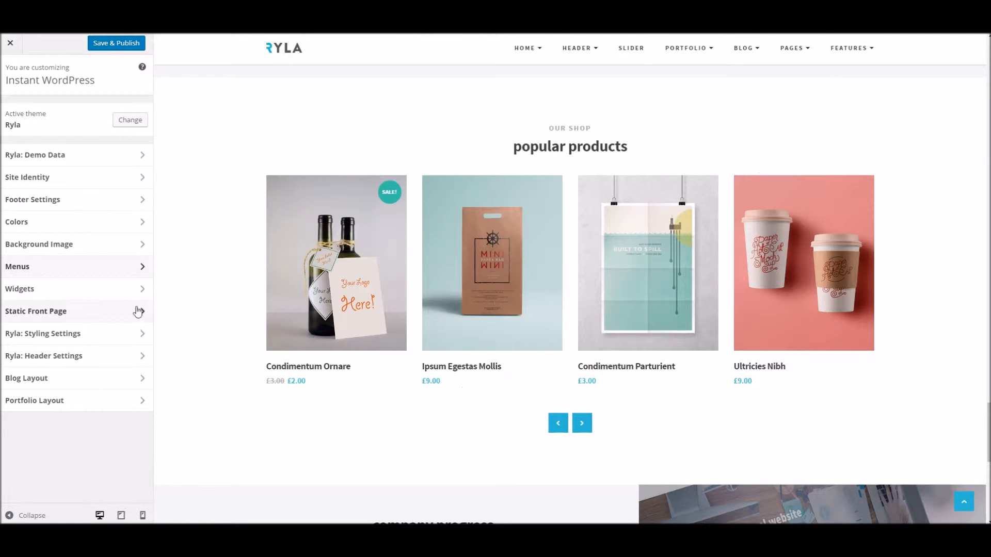
Review the Static Front Page settings and the Custom CSS field of the Ryla styling settings.
click(103, 312)
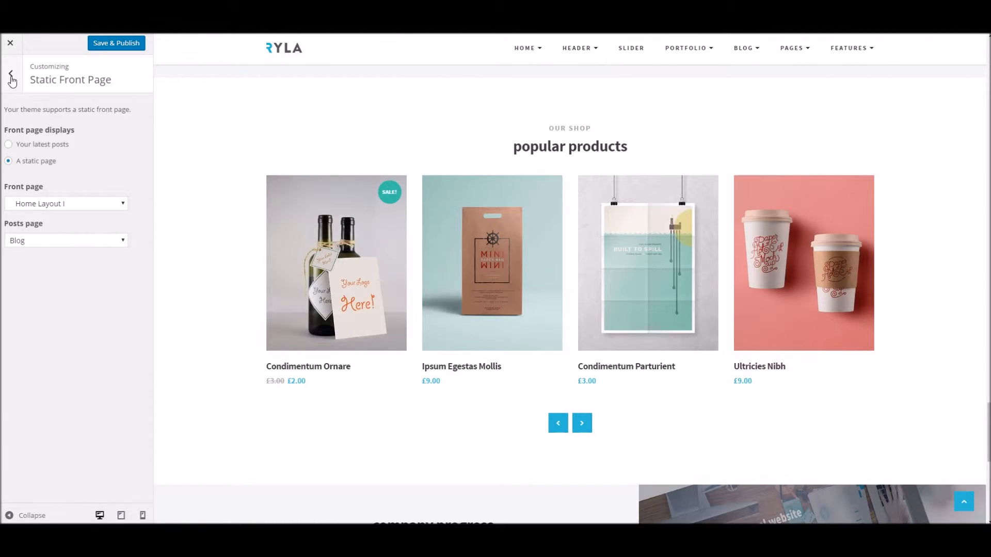
click(11, 79)
click(63, 330)
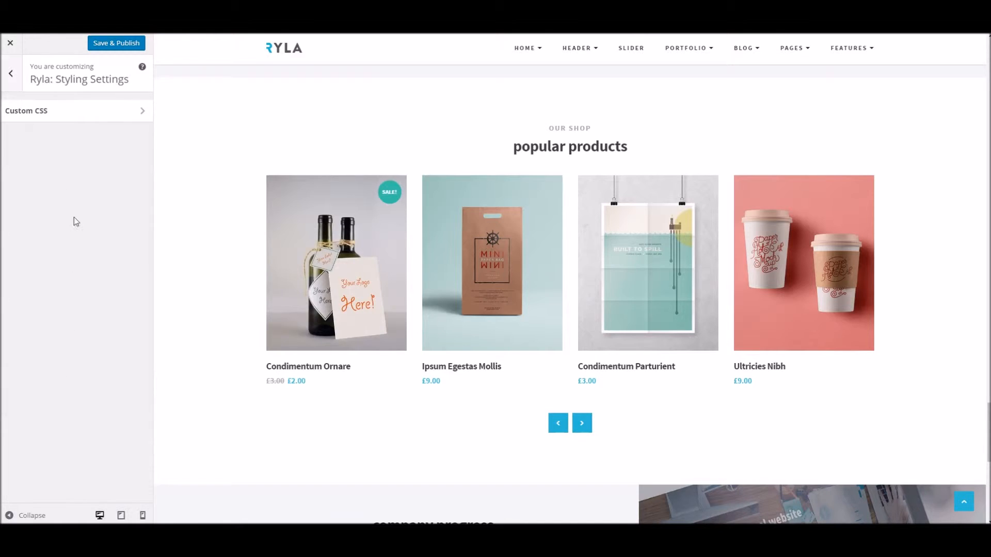
click(53, 114)
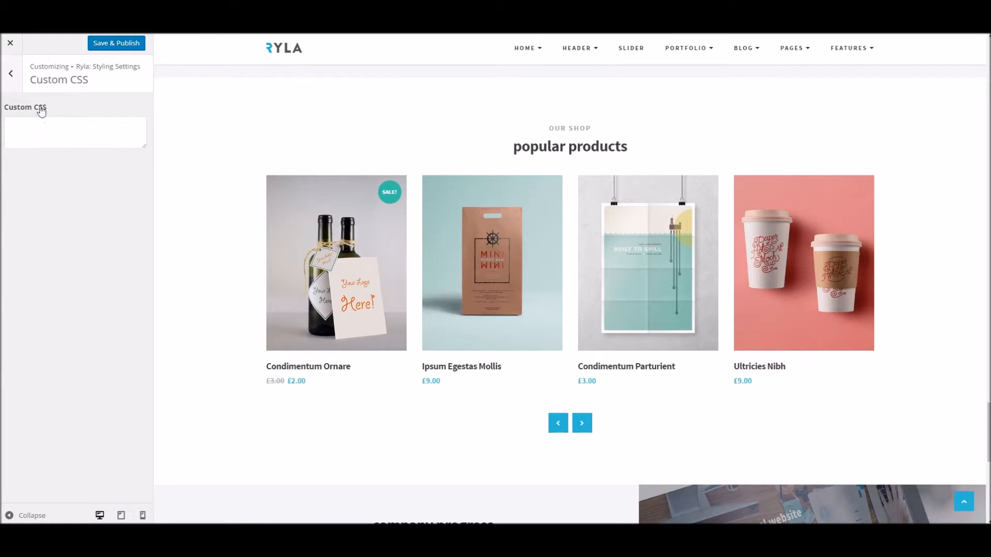
click(12, 77)
click(14, 77)
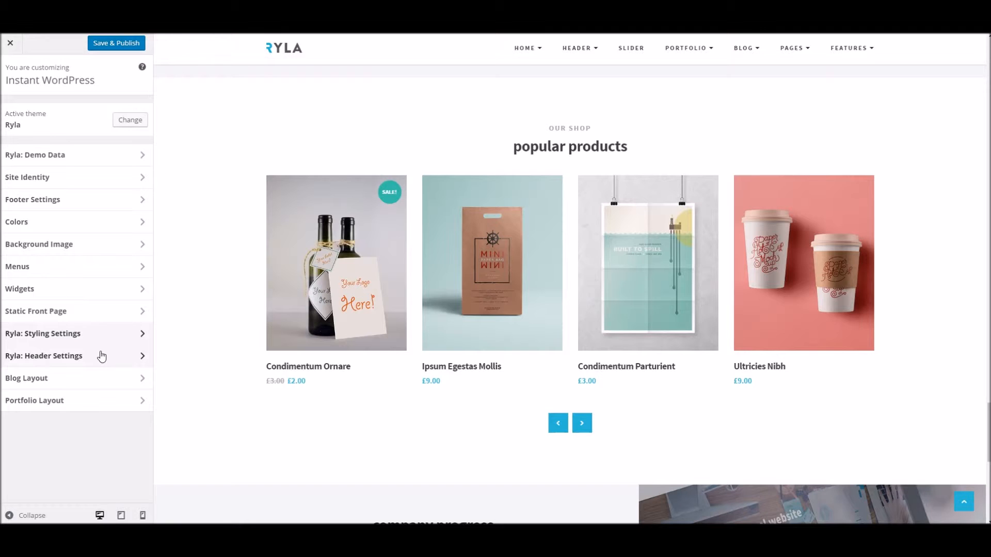
Set the Global Header Layout in the Ryla header settings to Centered Header.
click(102, 361)
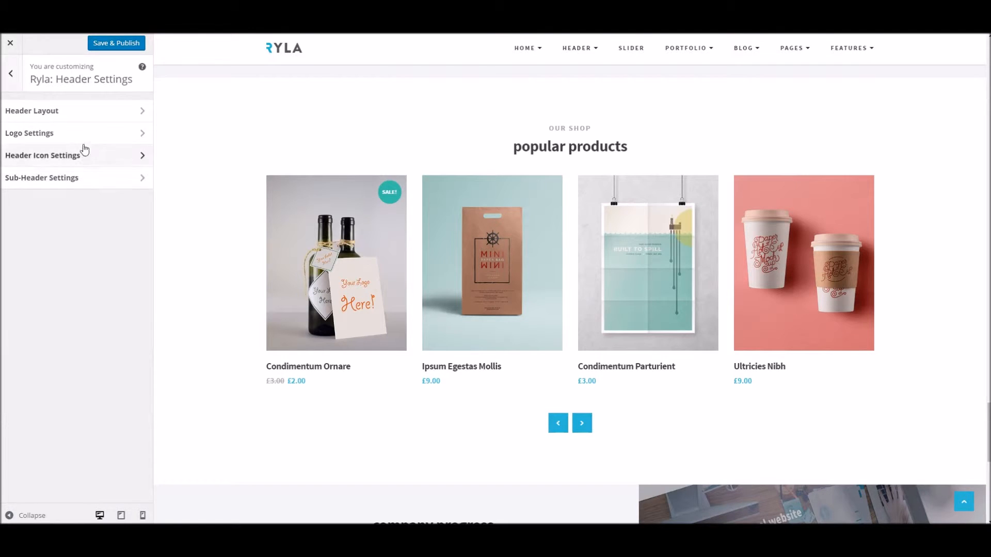
scroll(223, 153, up, 12)
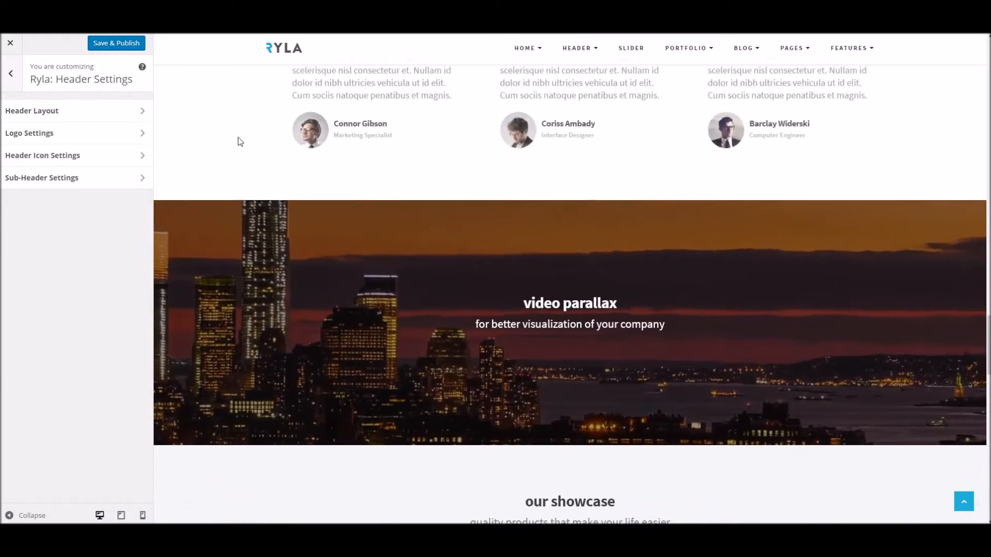
scroll(234, 133, up, 15)
scroll(227, 131, up, 15)
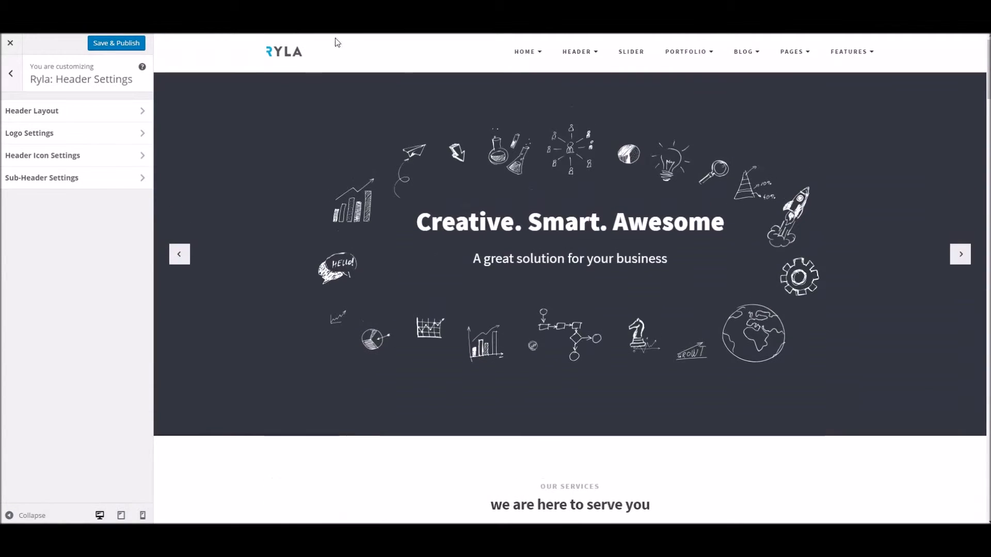
click(62, 111)
click(58, 174)
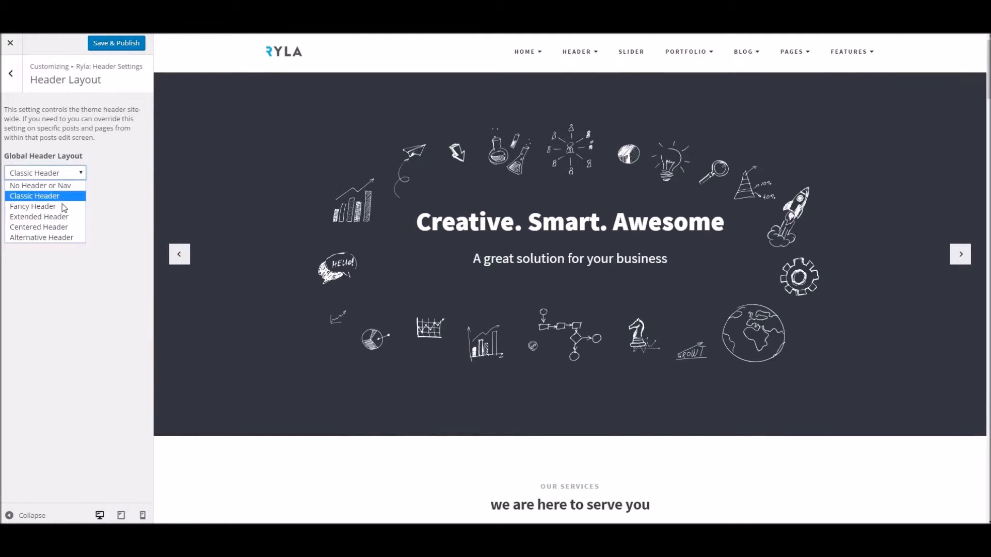
click(57, 227)
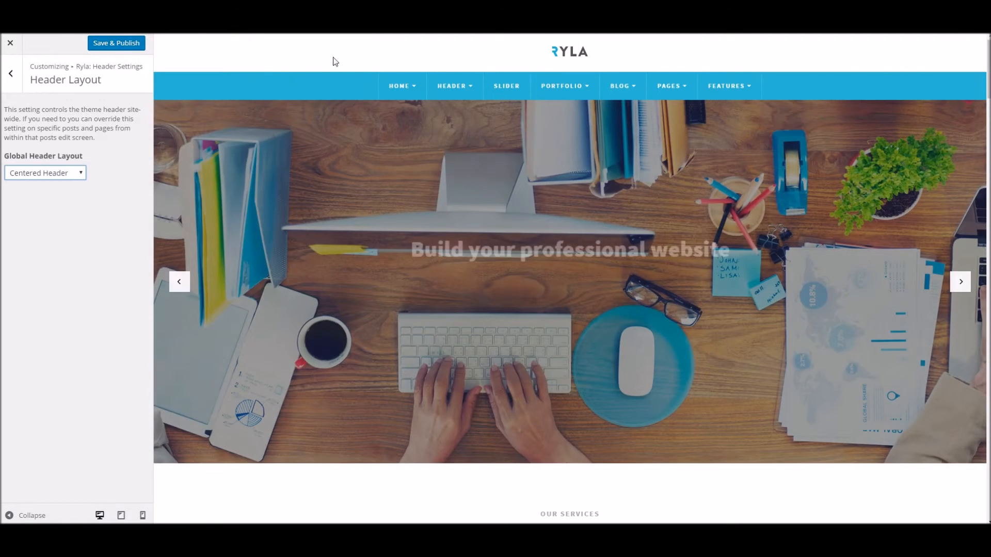
click(58, 173)
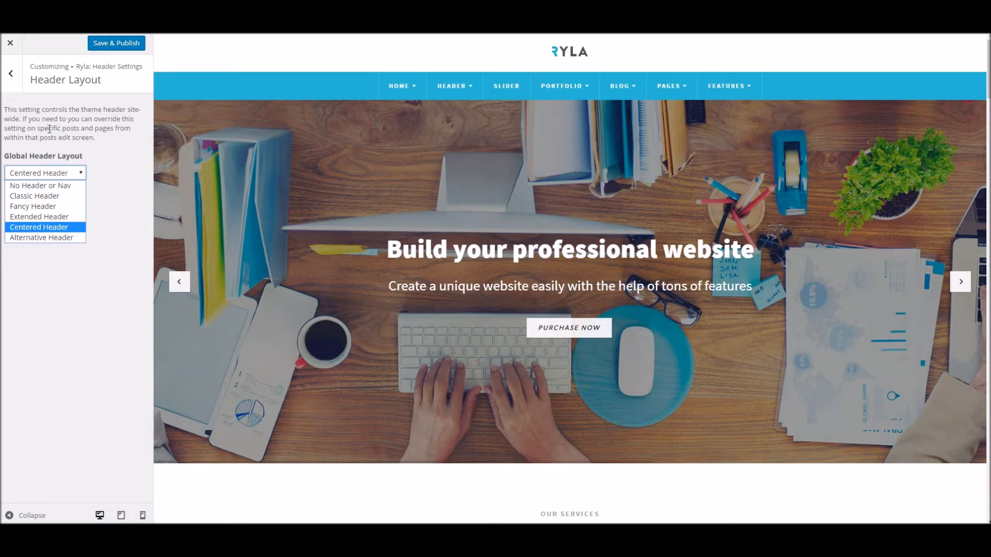
click(11, 75)
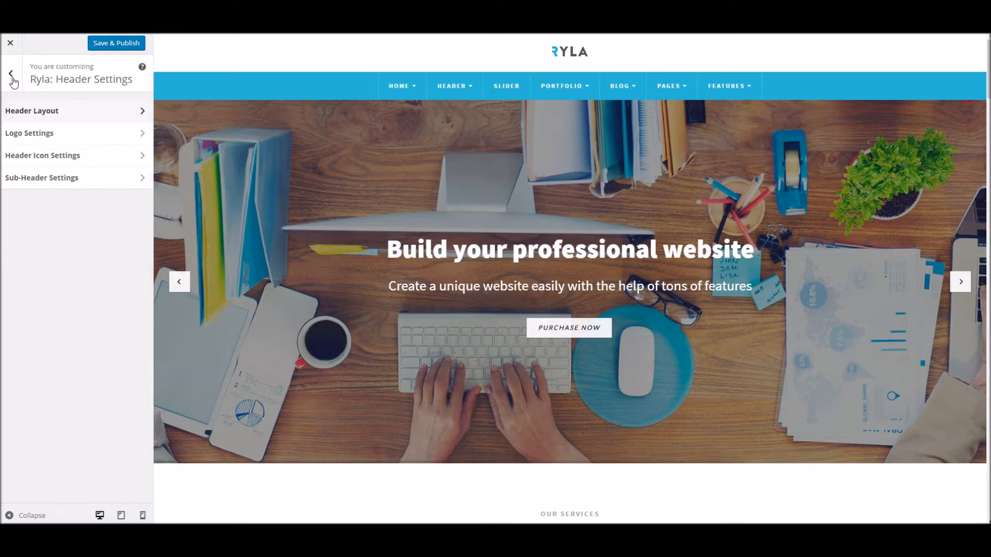
Review the Logo Settings and the Header Icon Settings of the Ryla header.
click(45, 134)
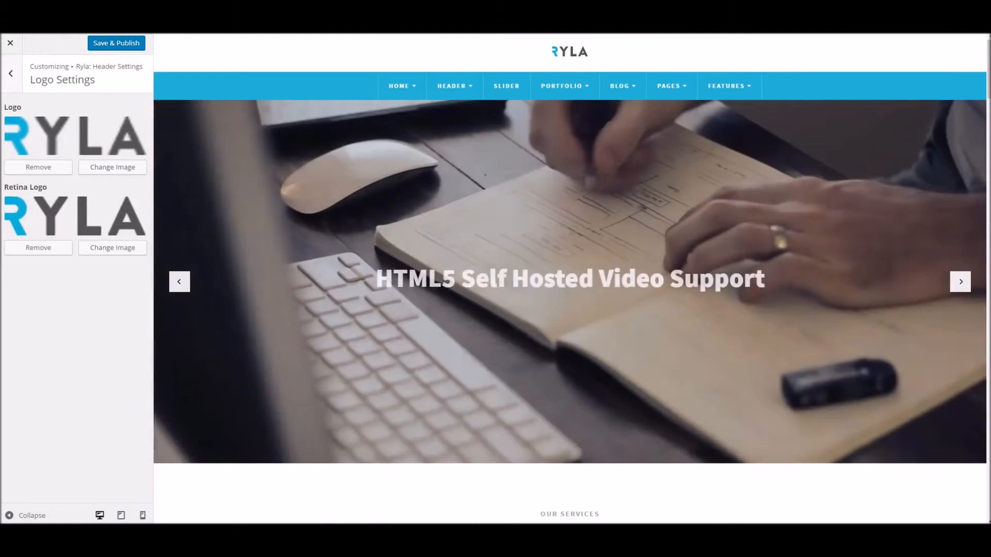
click(11, 74)
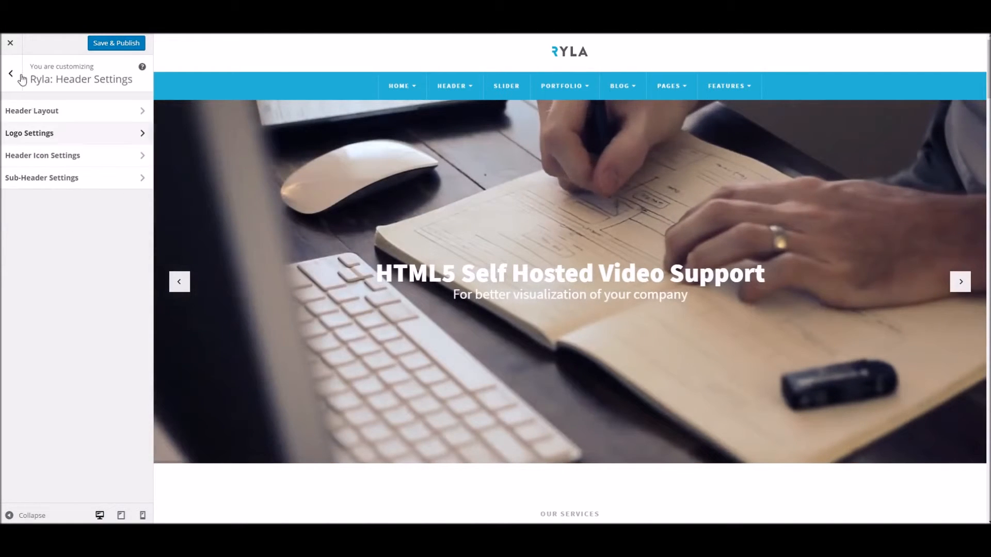
click(51, 157)
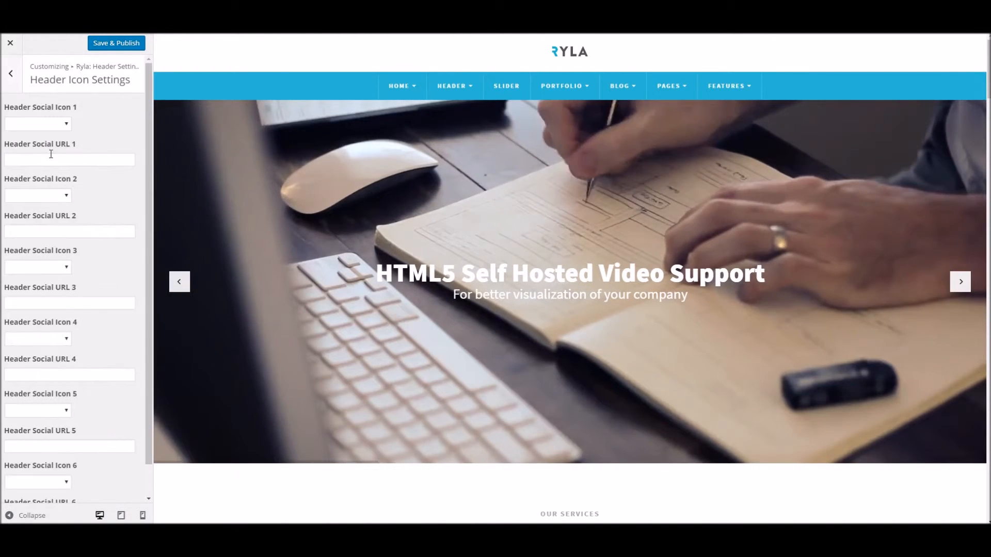
click(11, 73)
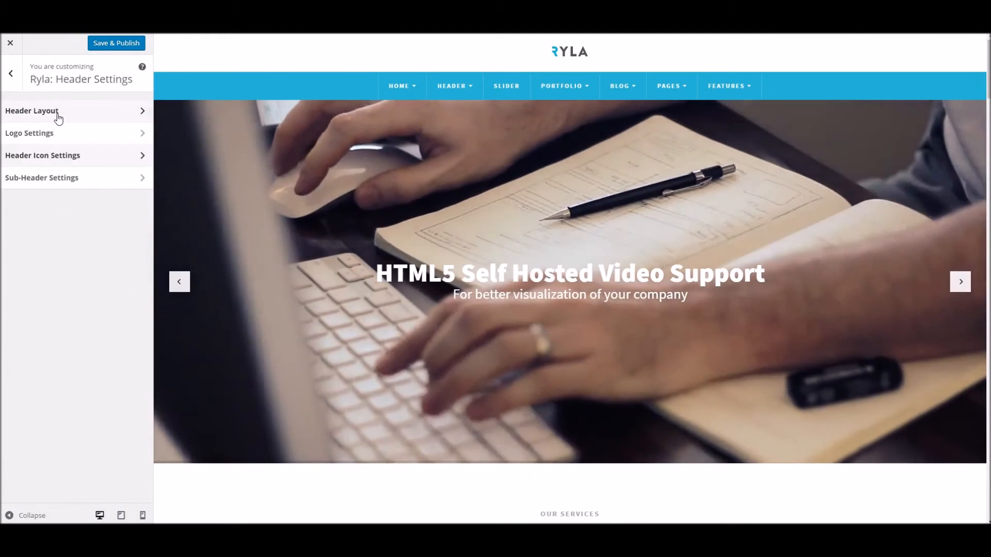
Set the Global Header Layout to Extended Header and return to the header settings.
click(58, 115)
click(58, 173)
click(46, 214)
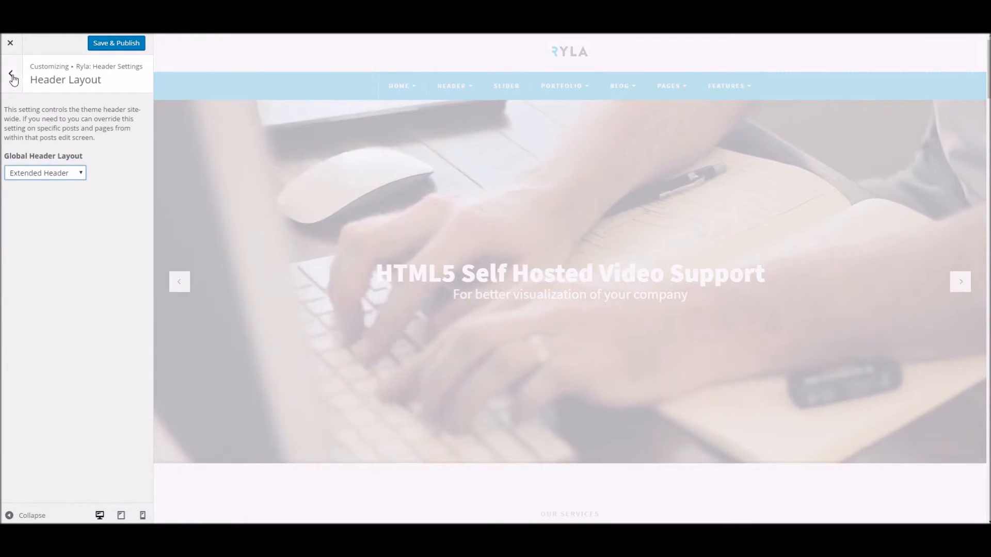
click(11, 74)
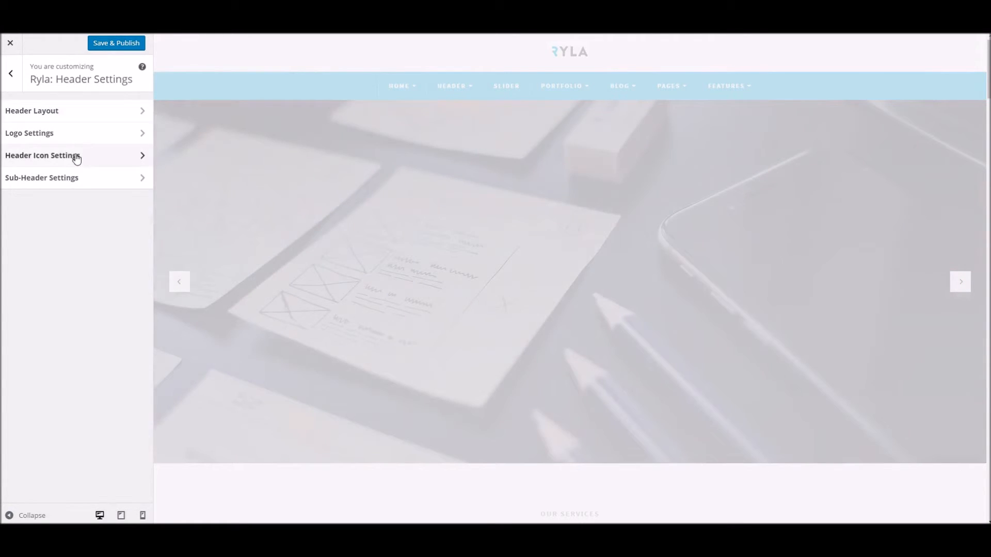
In the Header Icon Settings, set Header Social Icon 1 to Facebook with # as its URL.
click(76, 158)
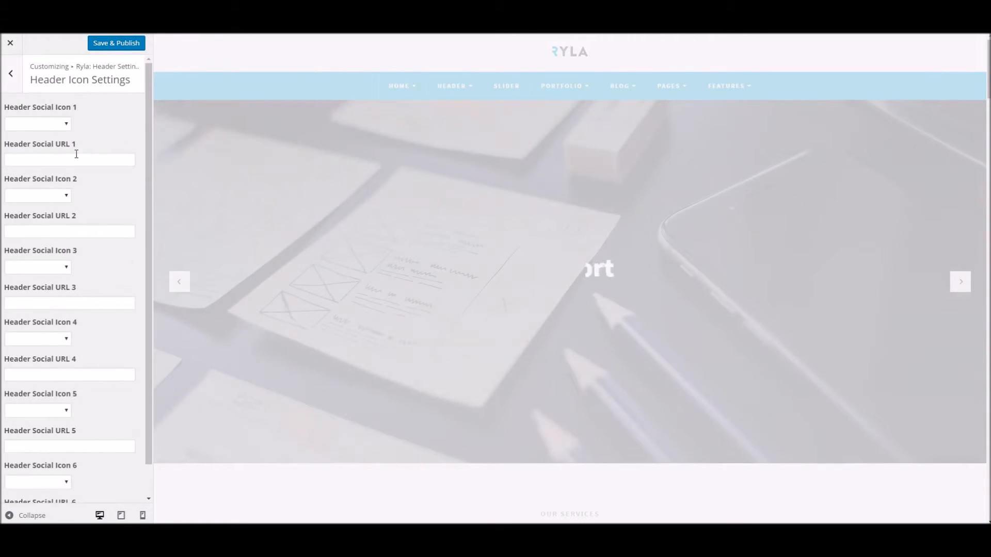
scroll(74, 276, down, 1)
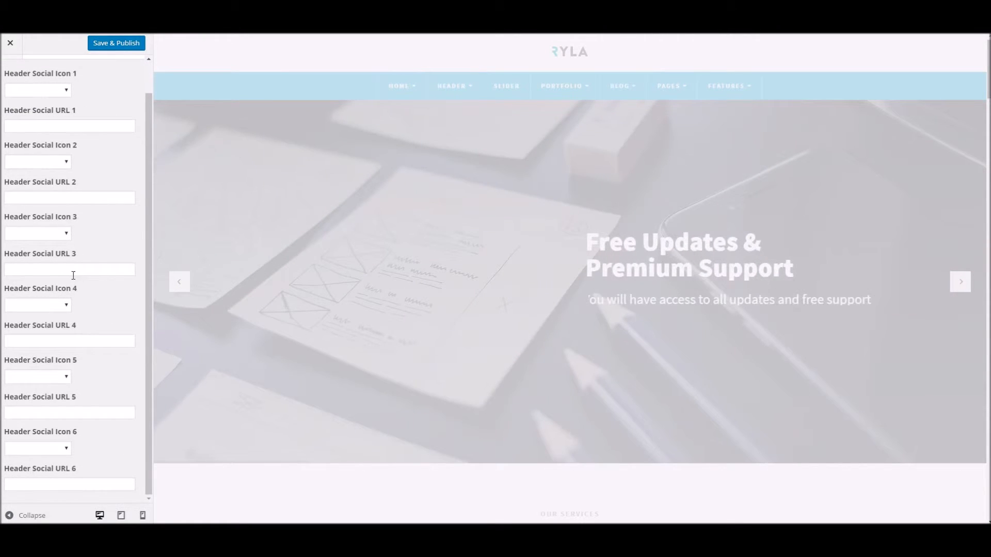
scroll(73, 275, up, 1)
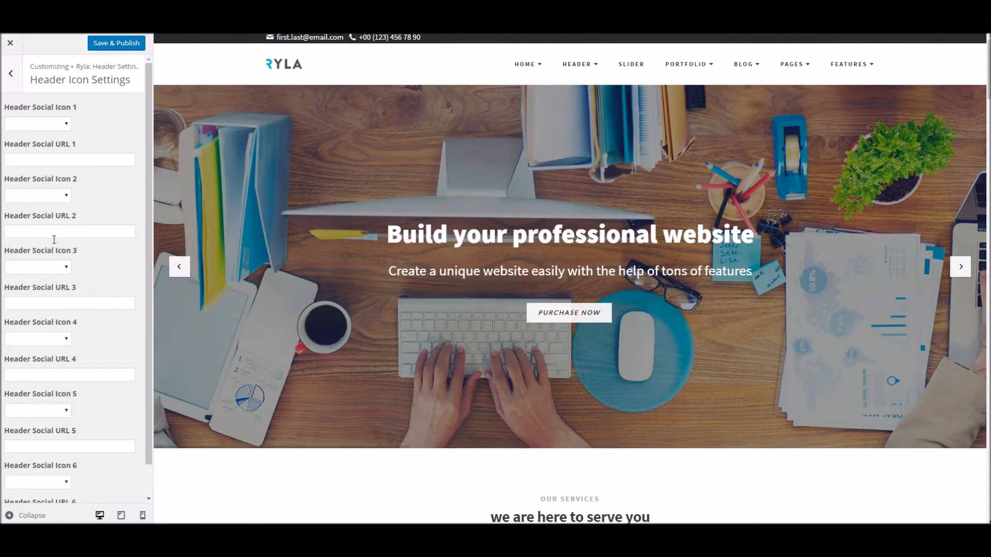
click(35, 125)
click(31, 159)
click(42, 158)
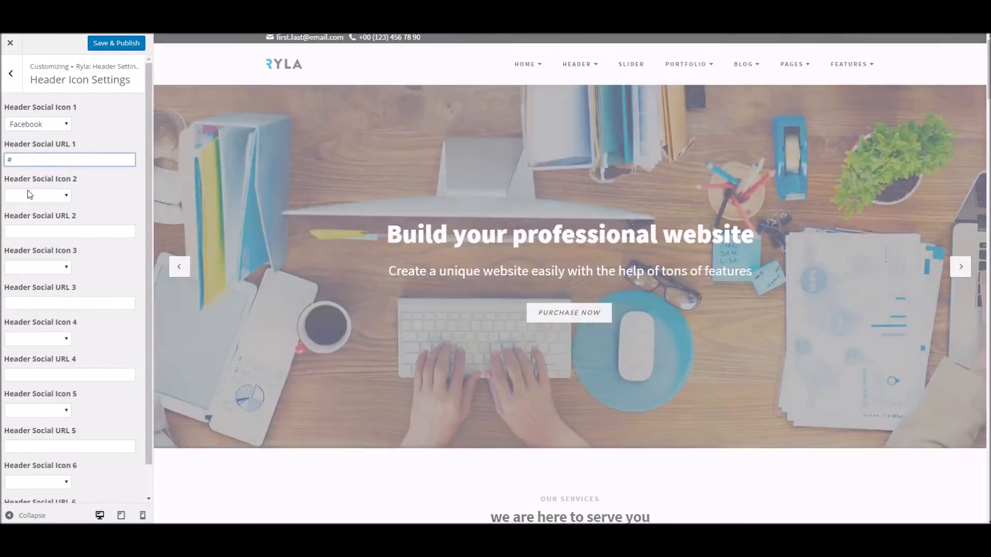
Set Header Social Icon 2 to Twitter with # as its URL, and Header Social Icon 3 to Dribbble.
click(31, 195)
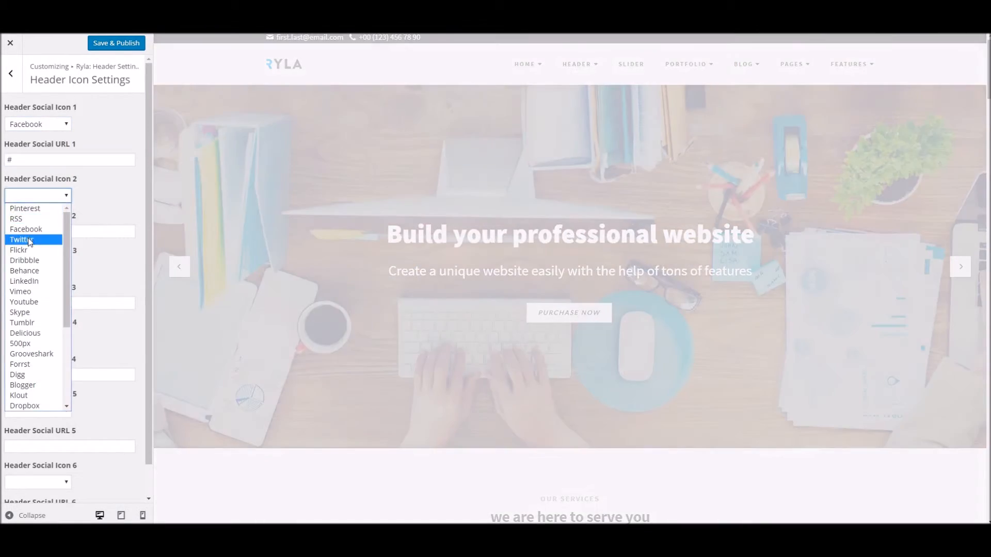
click(23, 239)
click(36, 267)
click(25, 332)
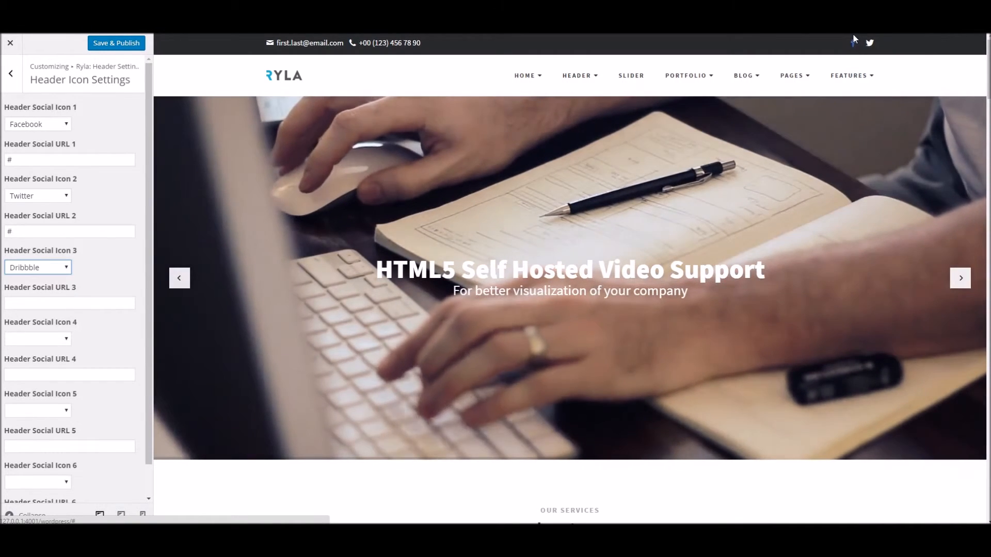
click(12, 79)
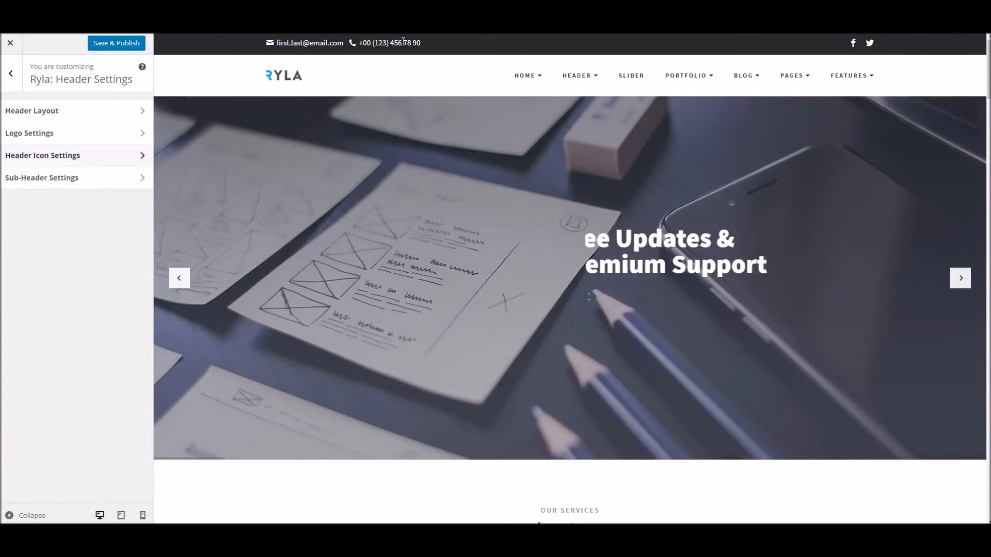
Review the phone number and email fields in the Sub-Header Settings and return to the main customizer list.
click(122, 185)
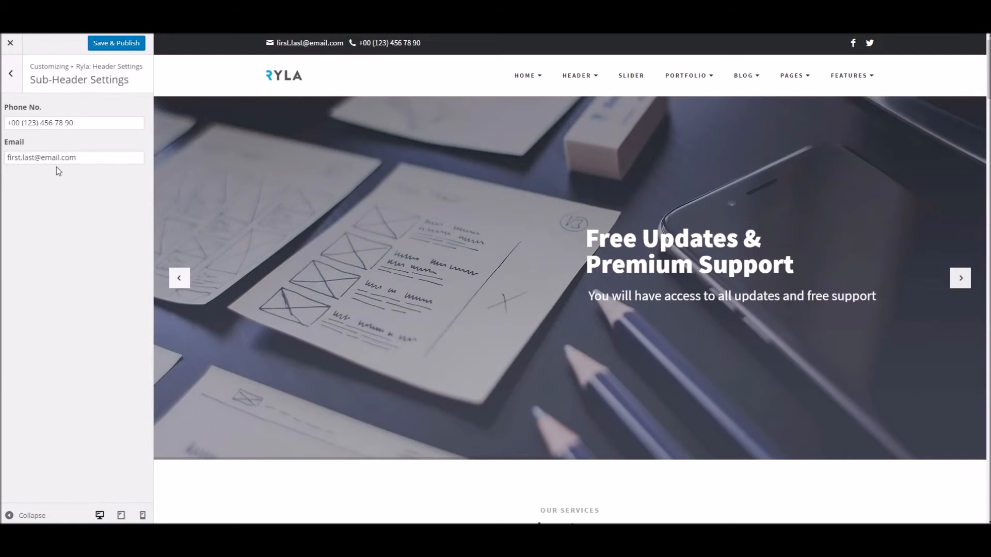
click(14, 76)
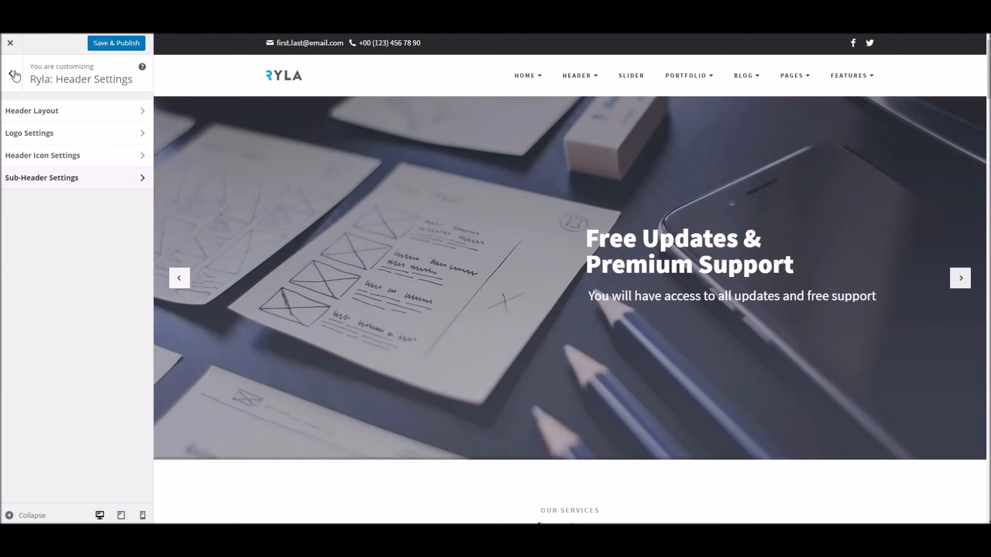
click(14, 75)
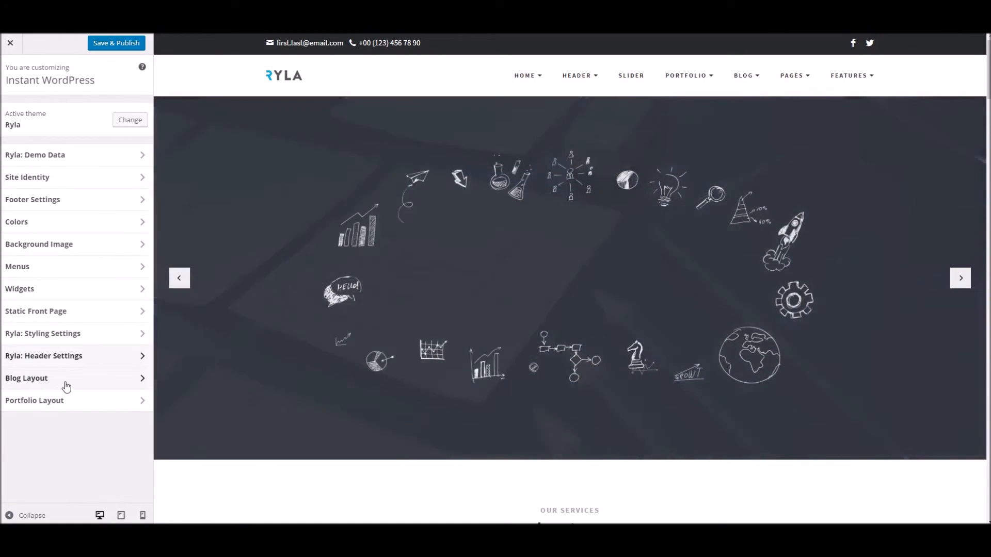
Review the Blog Layout settings, including the available Blog Archives Layout options.
click(66, 387)
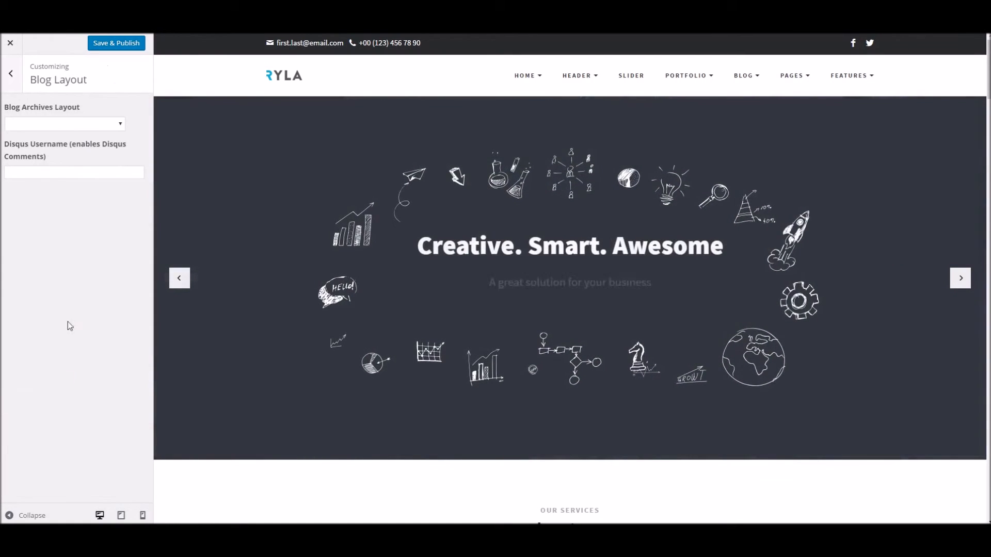
click(44, 124)
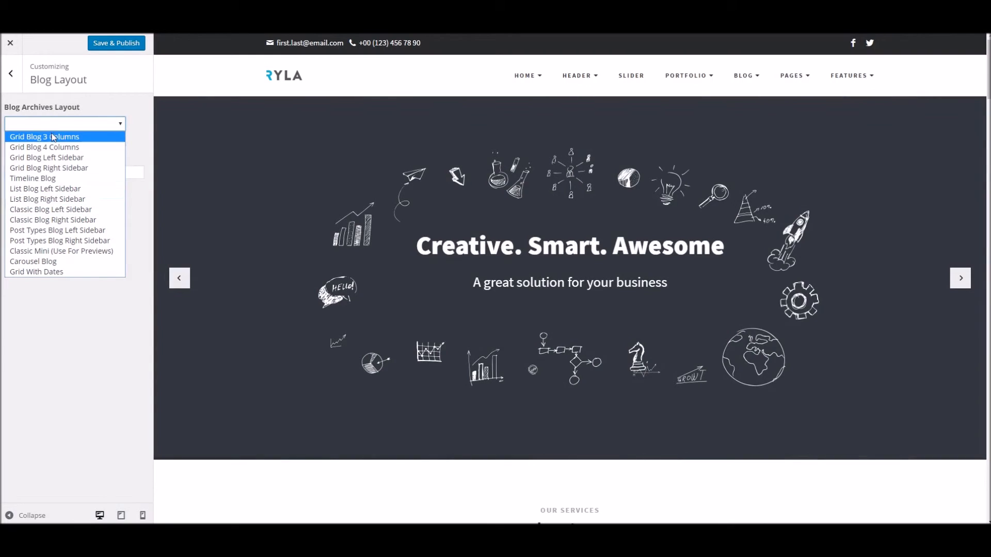
click(138, 209)
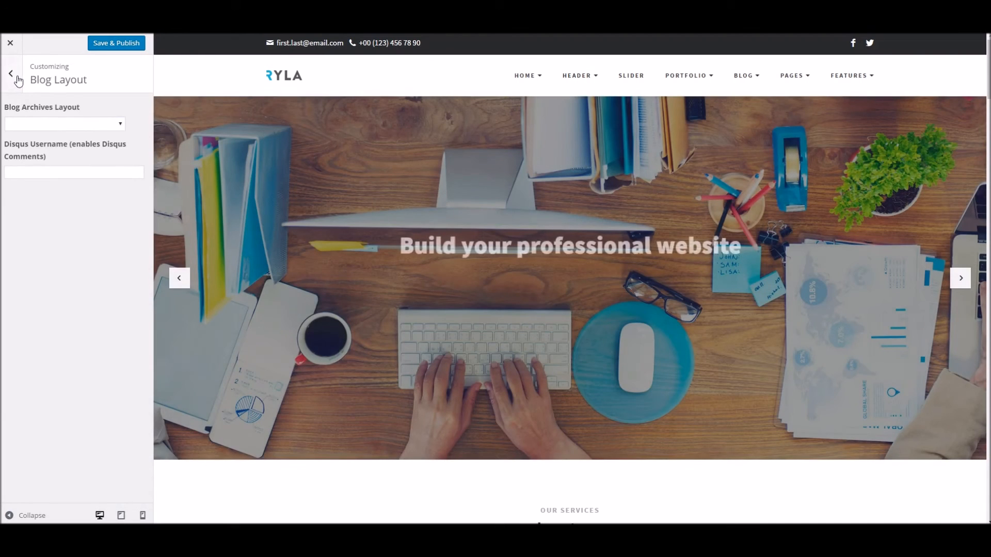
click(11, 73)
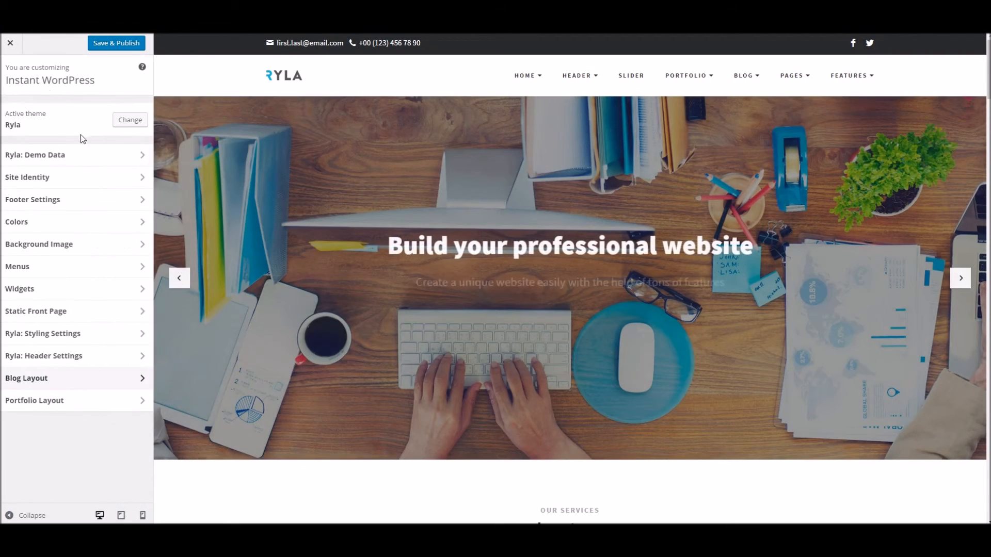
Review the Portfolio Layout settings and return to the main customizer list.
click(101, 405)
click(43, 125)
click(45, 163)
click(15, 80)
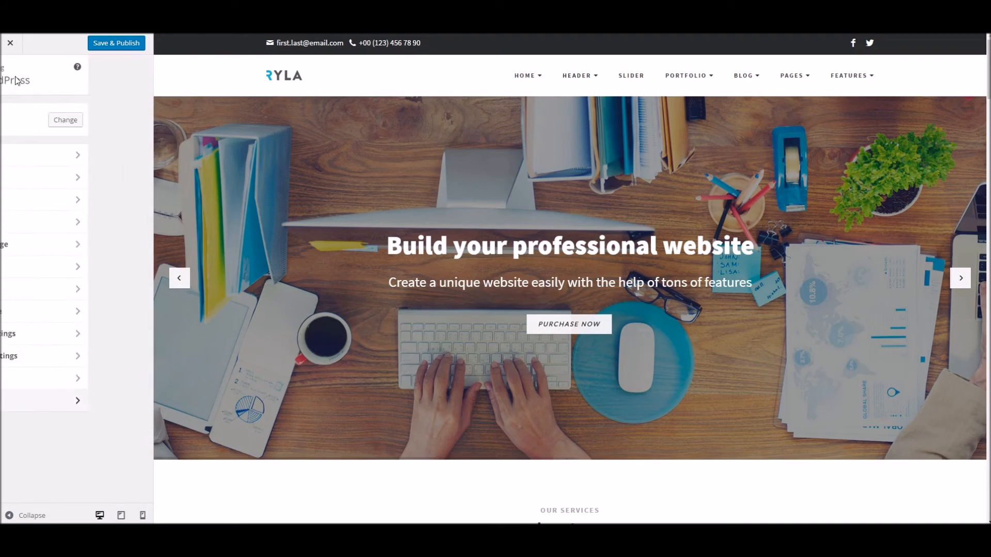